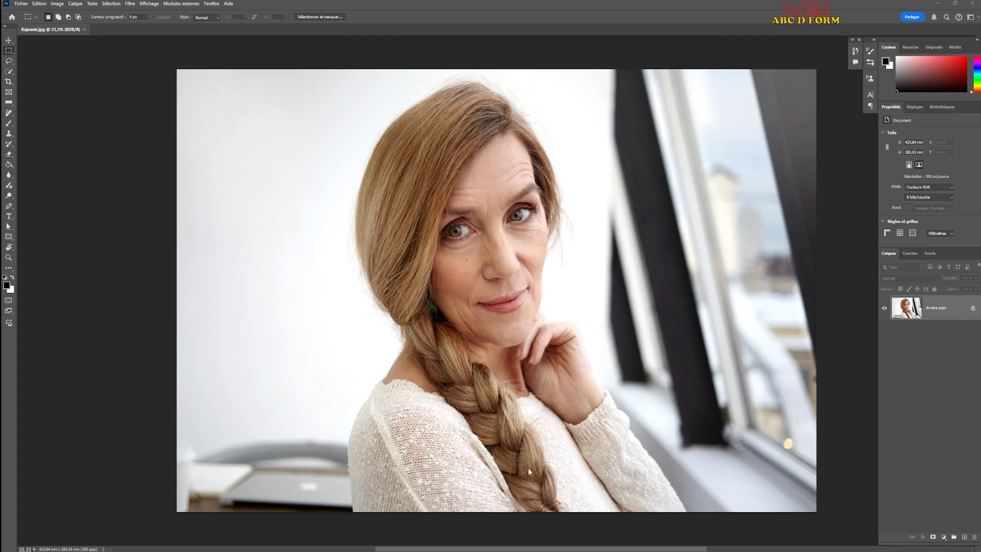
- Open Neural Filters on the portrait and enable the skin smoothing filter (Lissage de la peau)
click(130, 3)
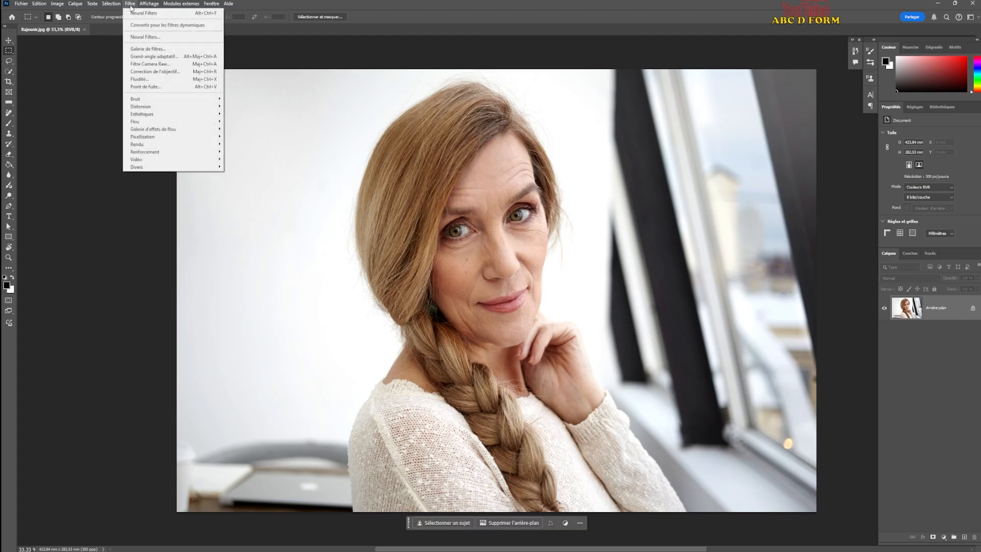
click(150, 38)
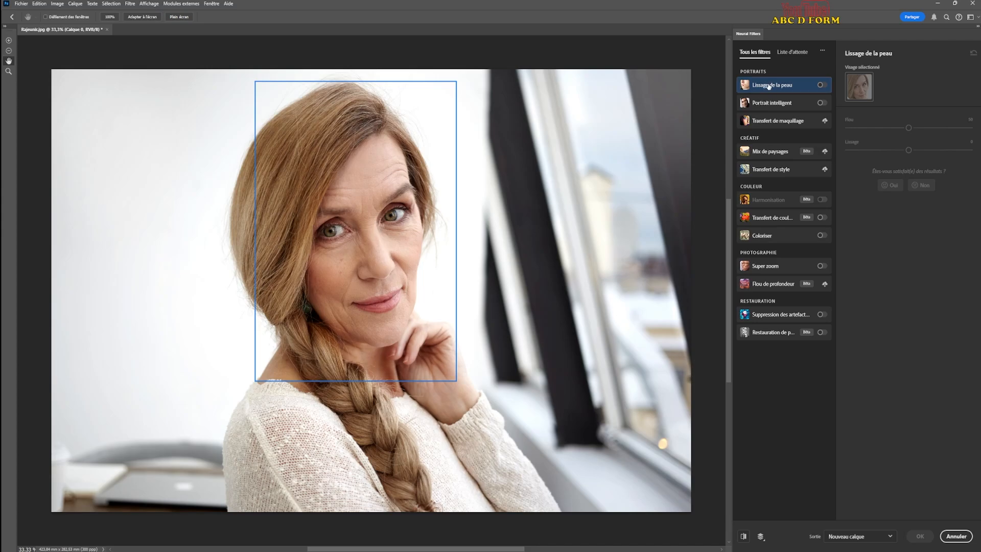
mouse_move(770, 88)
click(822, 85)
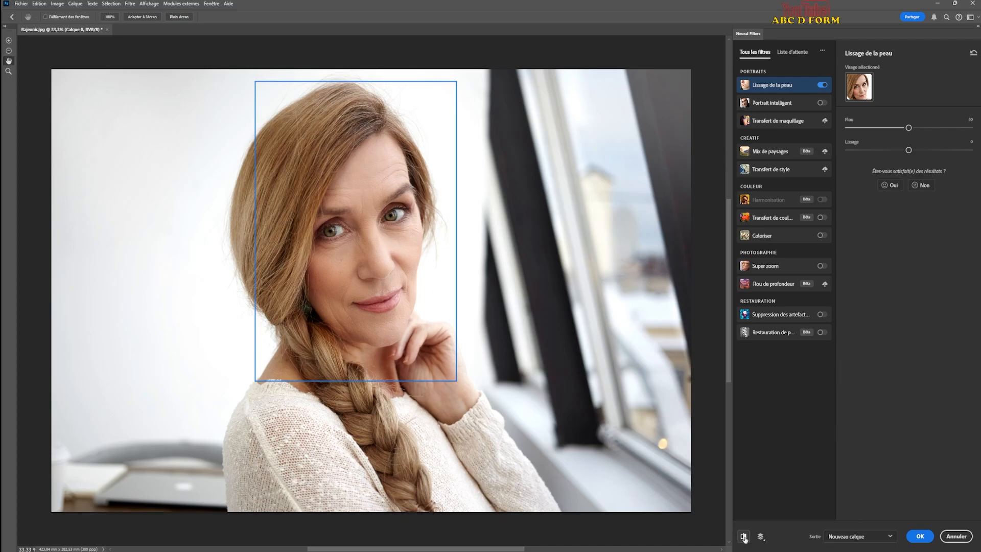
- Compare the default skin smoothing result with the original image
click(744, 537)
click(745, 537)
click(744, 537)
click(744, 536)
click(744, 537)
click(744, 537)
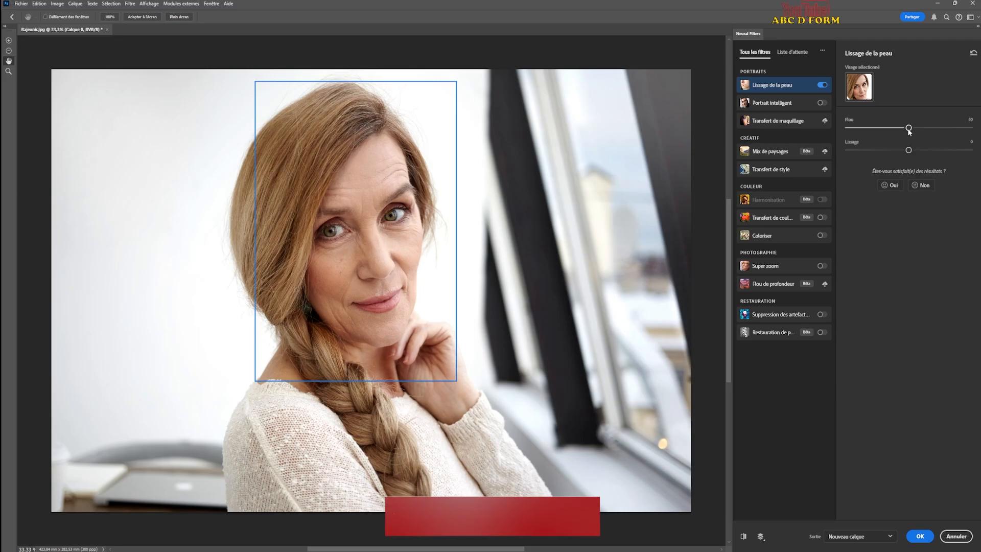
- Set the skin smoothing blur (Flou) to 100 and smoothness (Lissage) to +50, and compare with the original
drag(909, 129, 970, 127)
drag(909, 151, 971, 151)
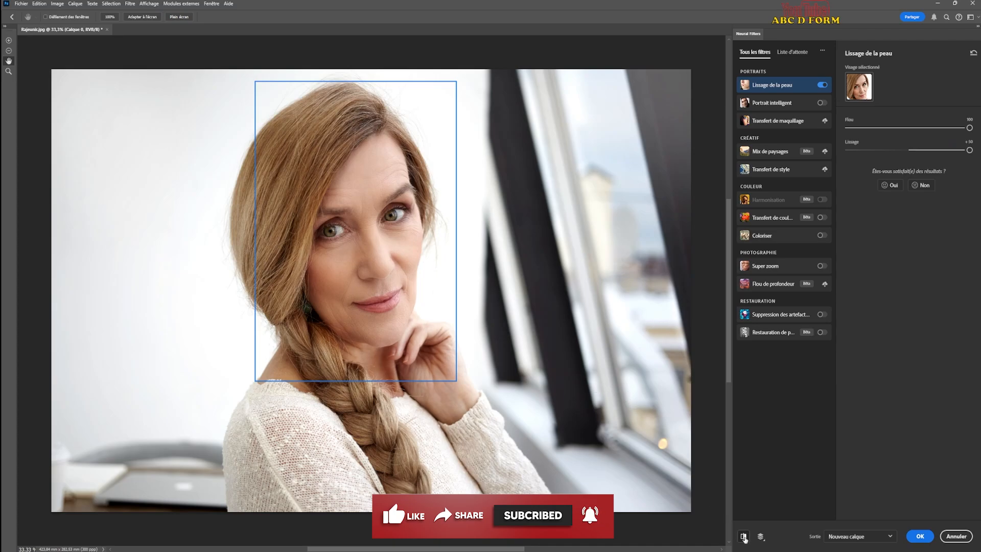
click(744, 536)
click(744, 537)
click(745, 538)
click(745, 537)
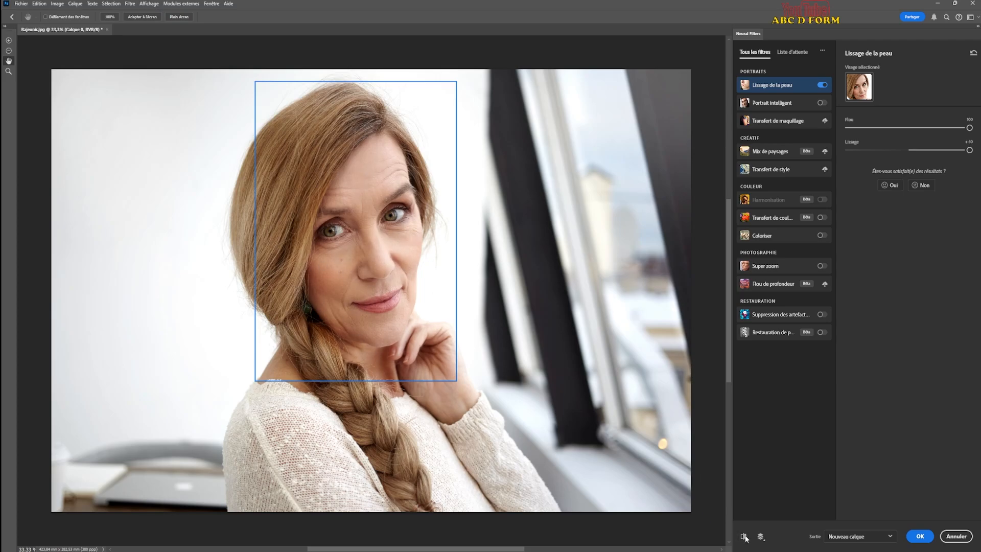
click(744, 537)
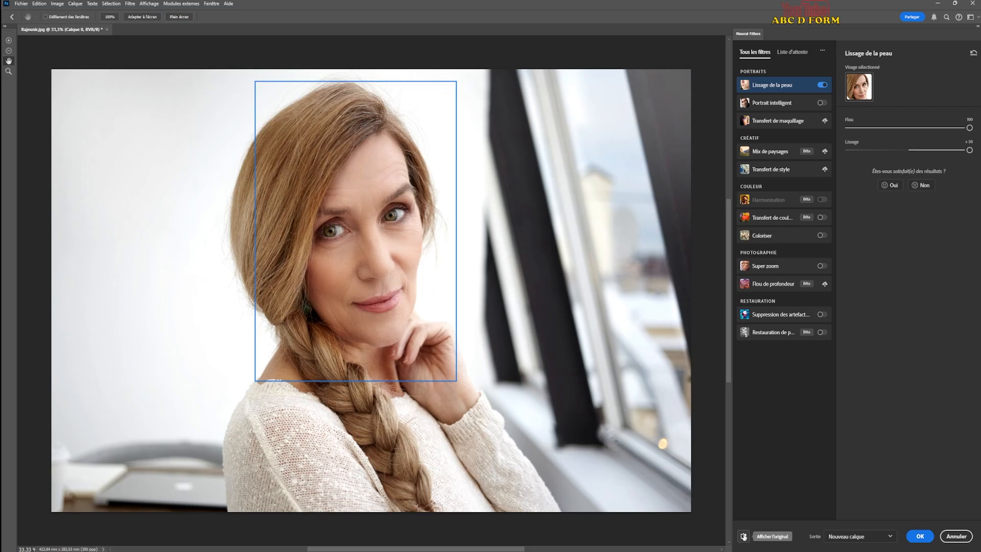
click(744, 536)
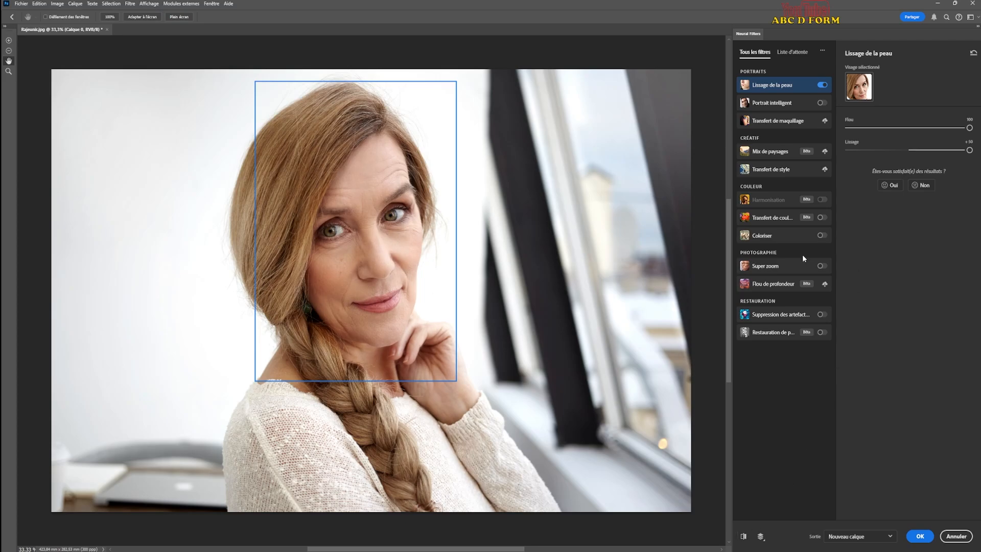
- Enable the Portrait intelligent filter and lower the face age (Âge du visage) to about -18
mouse_move(791, 280)
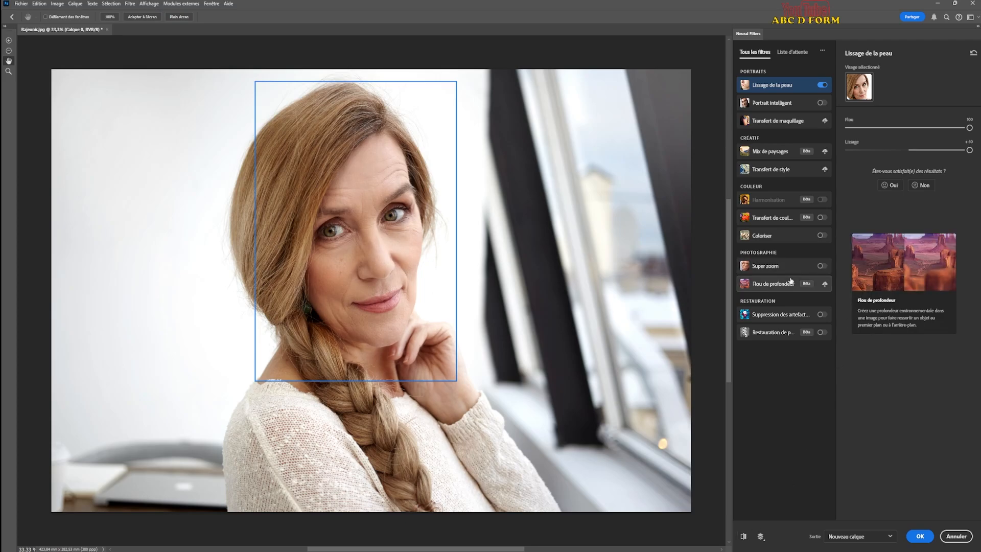
mouse_move(772, 106)
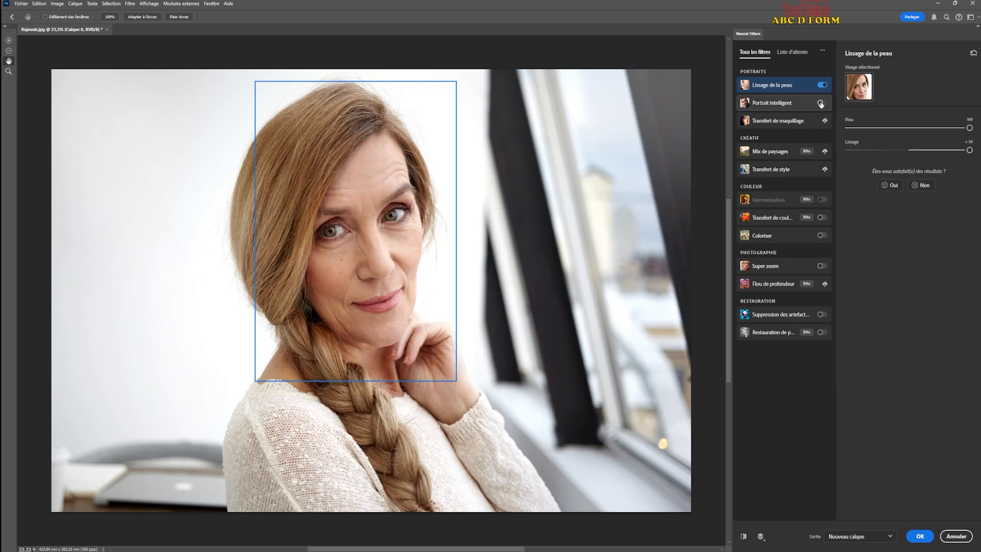
click(822, 103)
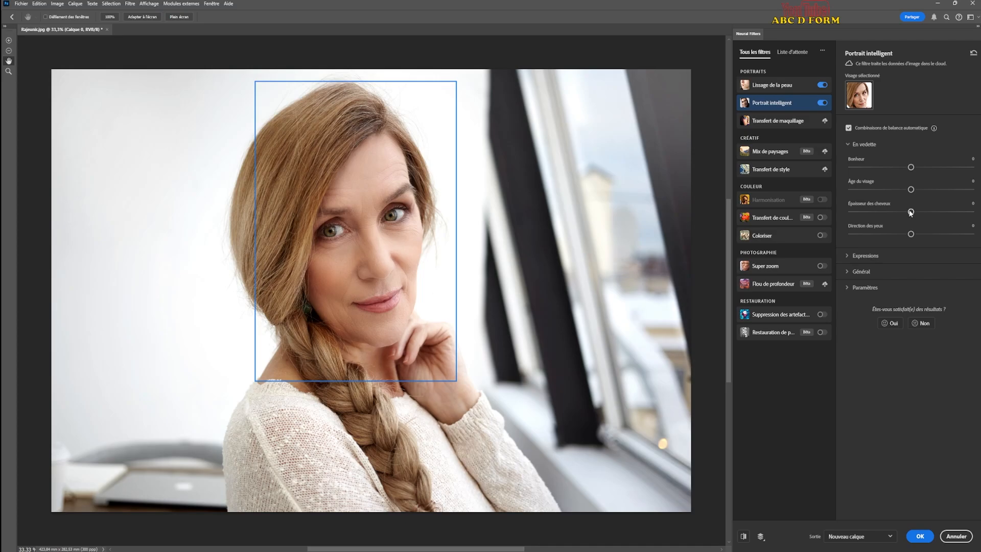
drag(911, 189, 892, 193)
drag(889, 192, 890, 192)
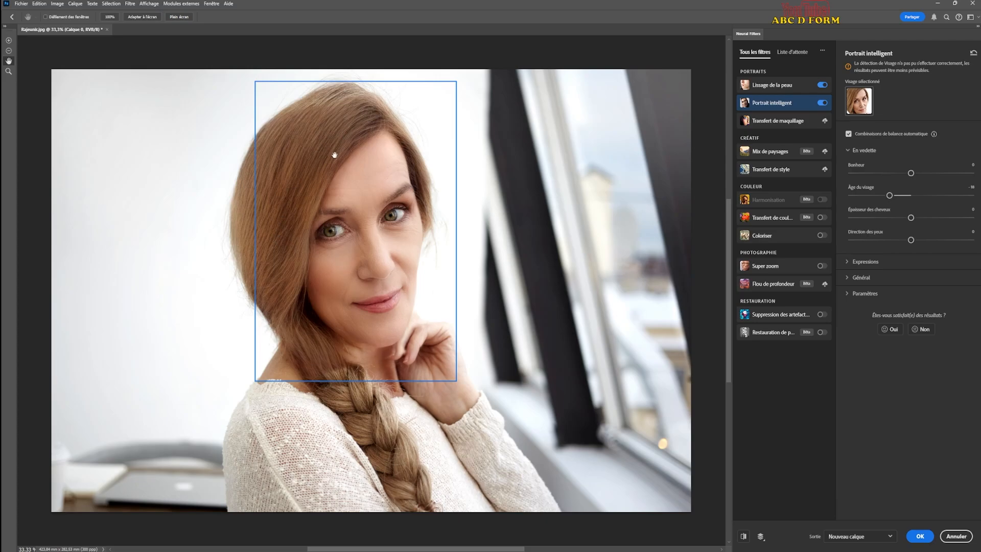
- Compare the rejuvenated face with the original portrait several times
click(744, 537)
click(744, 537)
click(744, 537)
click(743, 536)
click(744, 537)
click(743, 537)
click(743, 537)
click(744, 539)
click(744, 536)
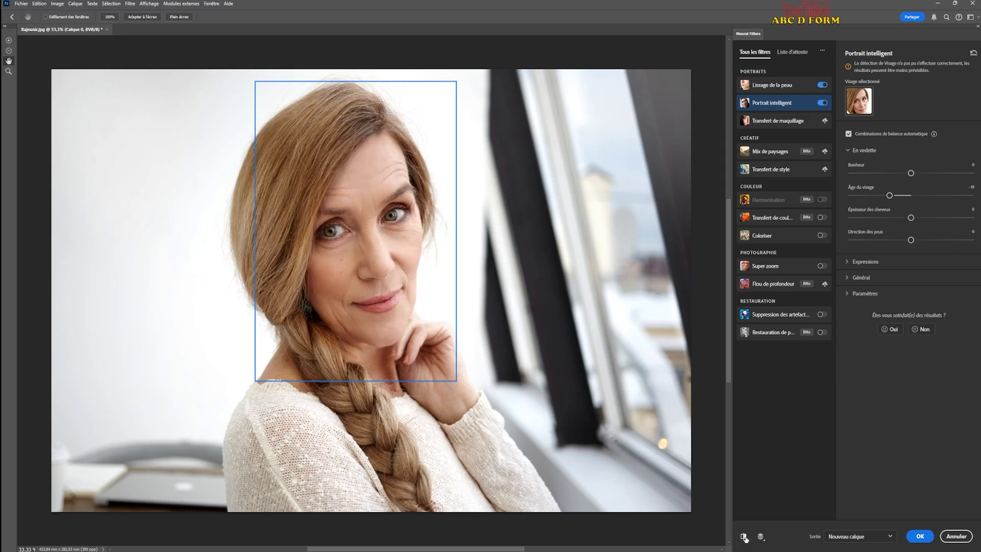
click(744, 536)
click(744, 537)
click(745, 537)
click(744, 537)
click(744, 537)
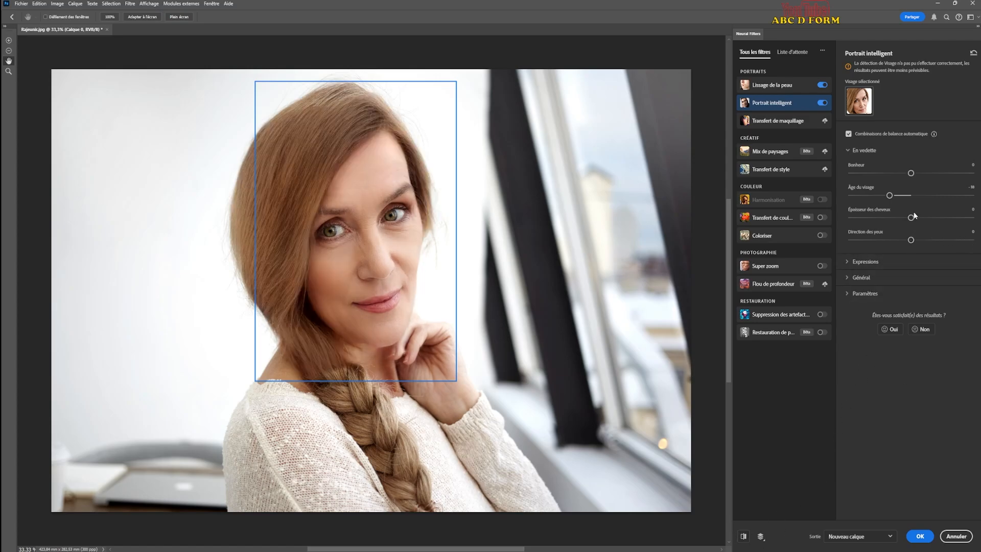
- Raise the hair thickness (Épaisseur des cheveux) to about +18 and compare with the original
drag(911, 220, 933, 221)
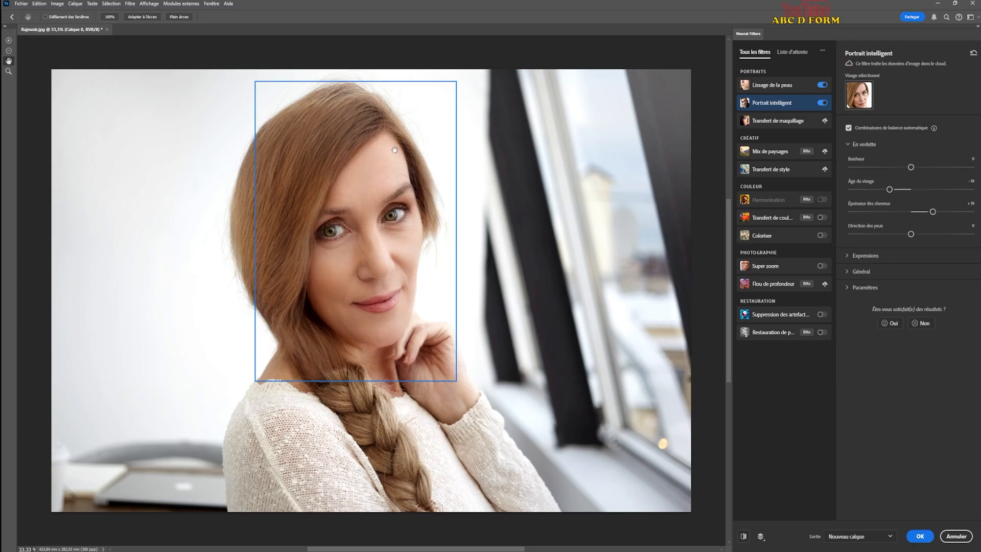
click(744, 536)
click(744, 536)
- Try an eye direction (Direction des yeux) of +5, compare it with the original, and reset it to 0
drag(913, 235, 918, 236)
click(745, 537)
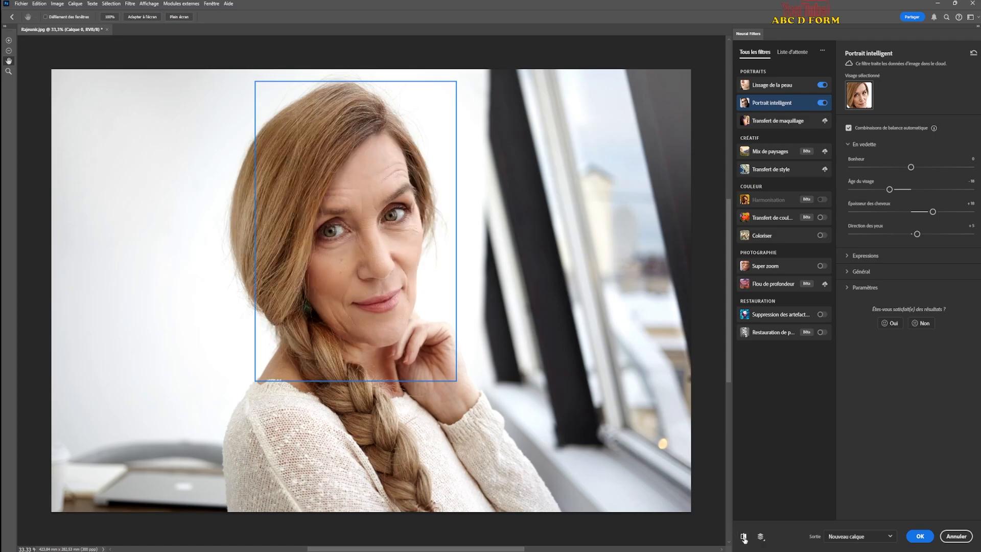
click(744, 536)
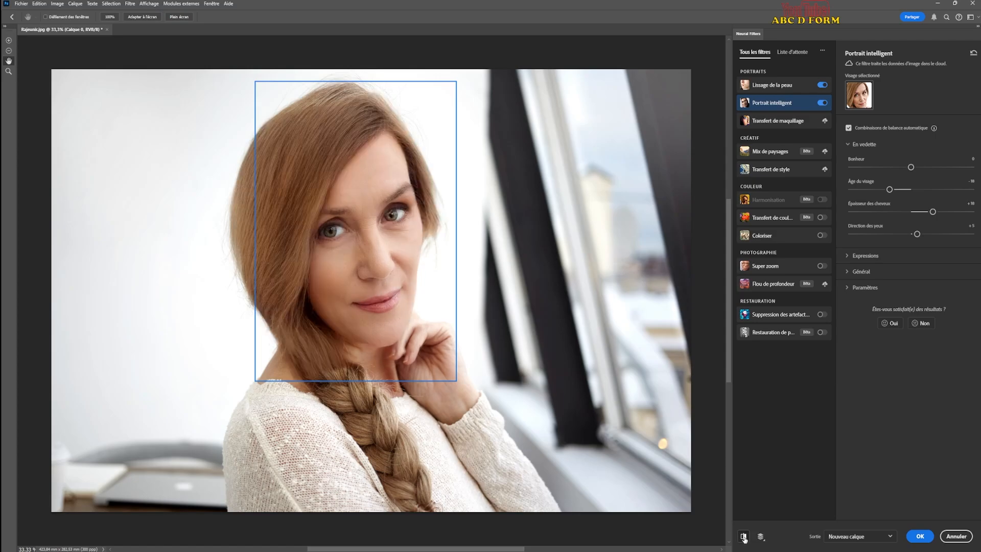
click(745, 537)
click(744, 536)
click(744, 537)
click(744, 537)
click(744, 536)
drag(917, 235, 912, 237)
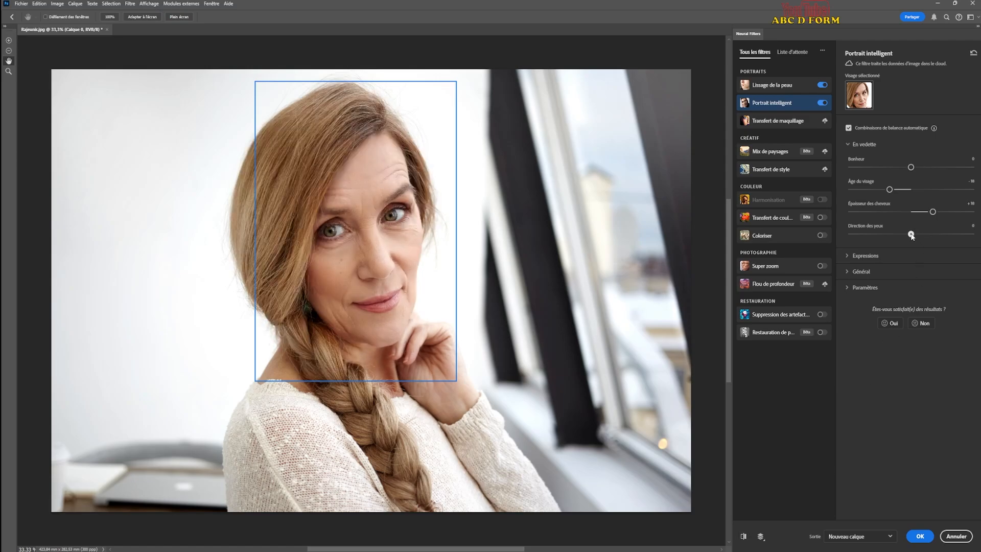
- Compare the portrait with the face age and hair thickness adjustments against the original
click(743, 537)
click(744, 536)
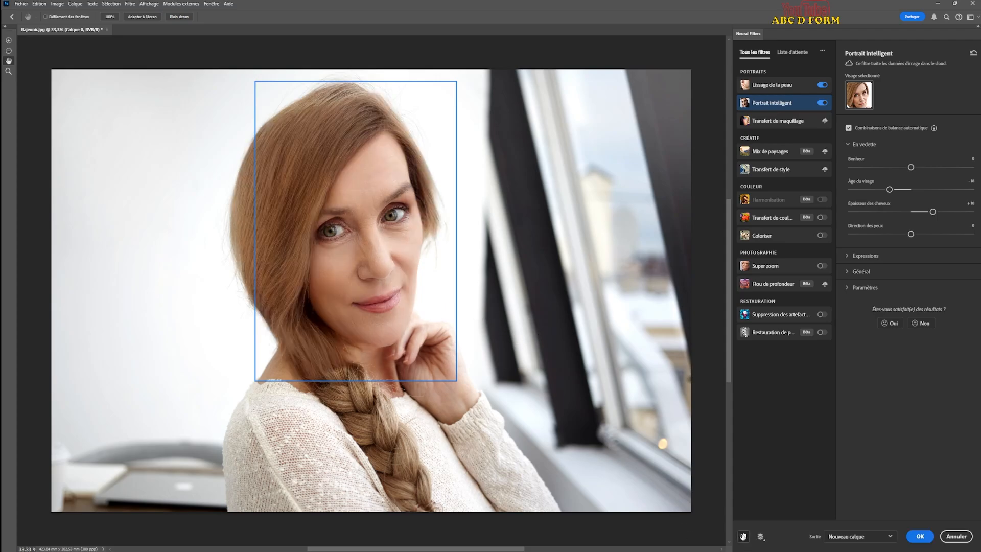
click(743, 536)
click(743, 537)
click(744, 536)
click(743, 536)
- Try a head direction (Direction de la tête) of +5, compare it with the original, and reset it to 0
click(888, 256)
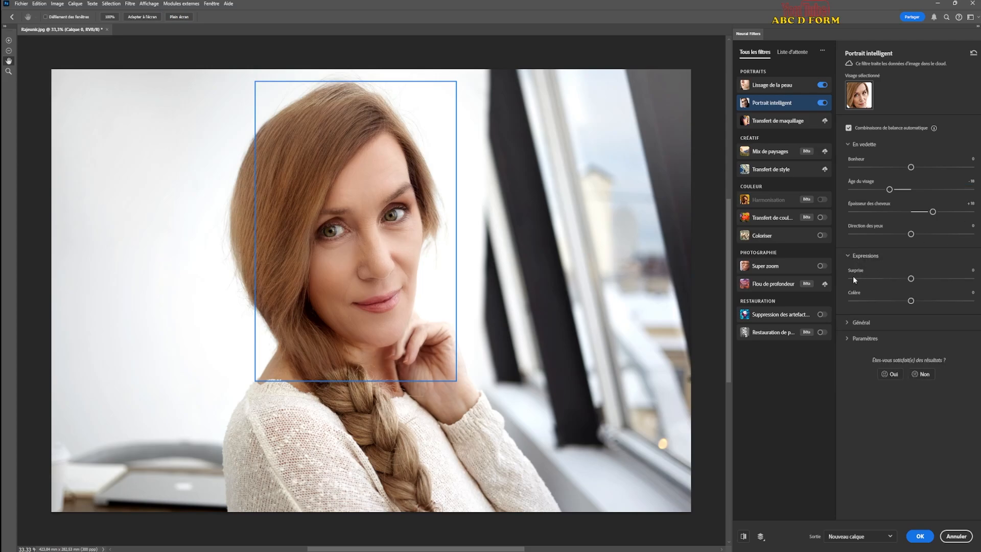
click(854, 321)
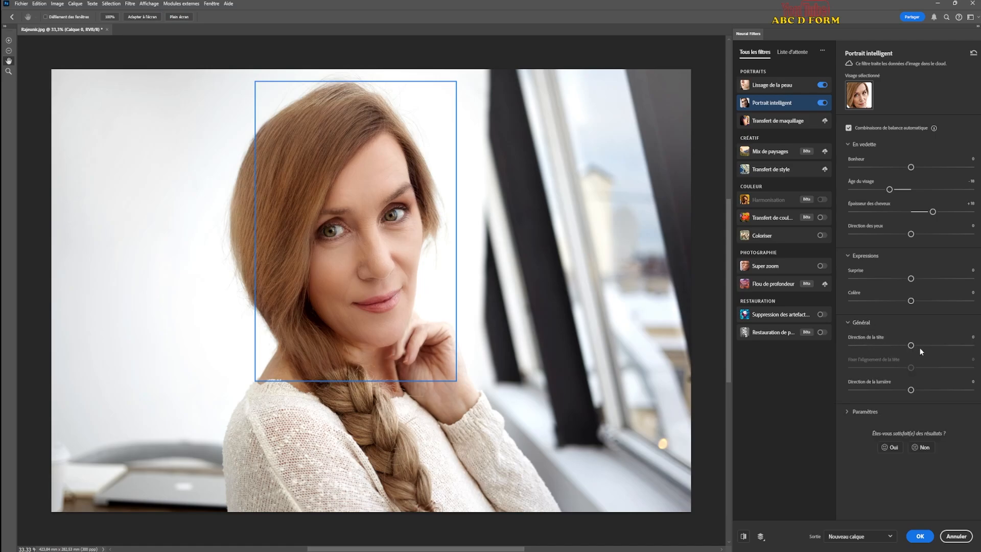
drag(913, 345, 919, 347)
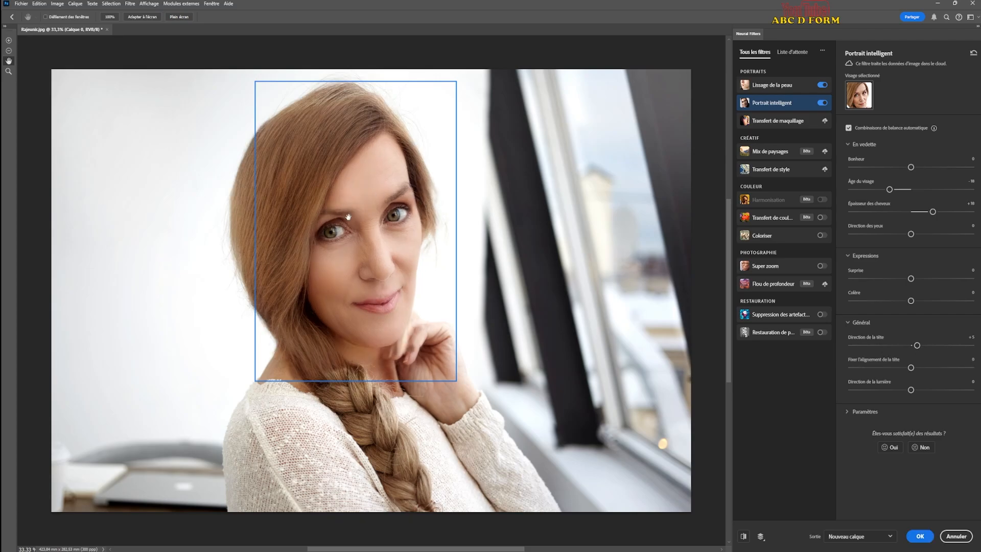
click(742, 537)
click(744, 537)
click(744, 536)
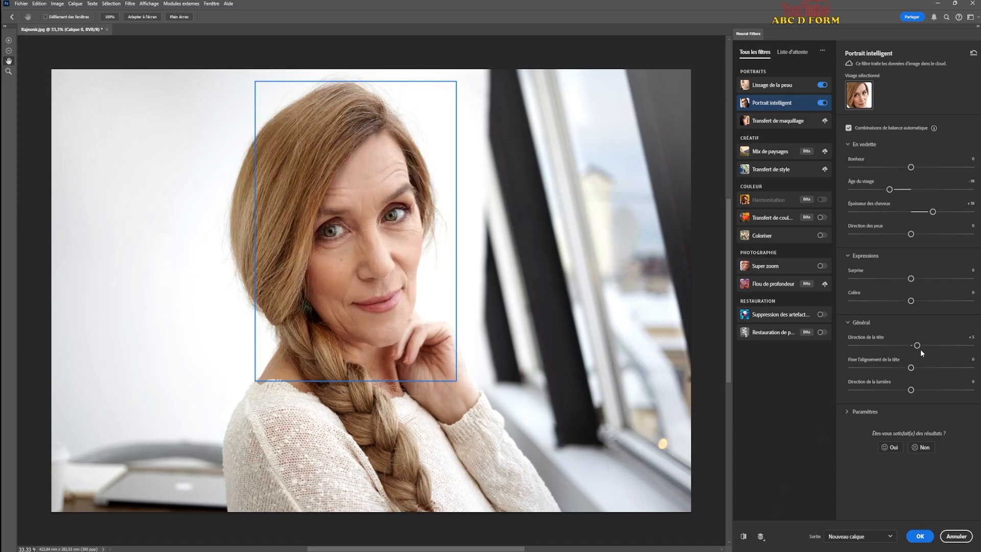
drag(919, 346, 912, 347)
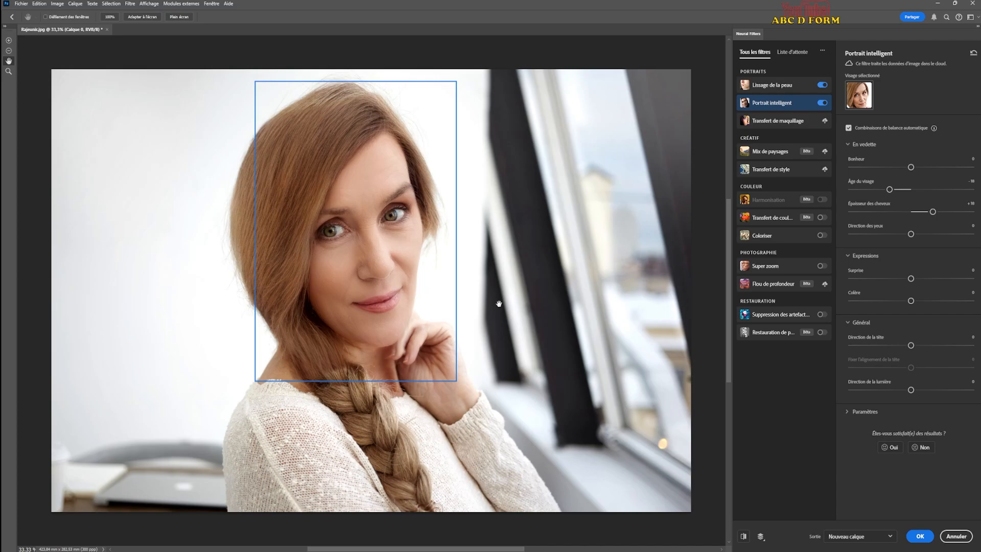
click(848, 413)
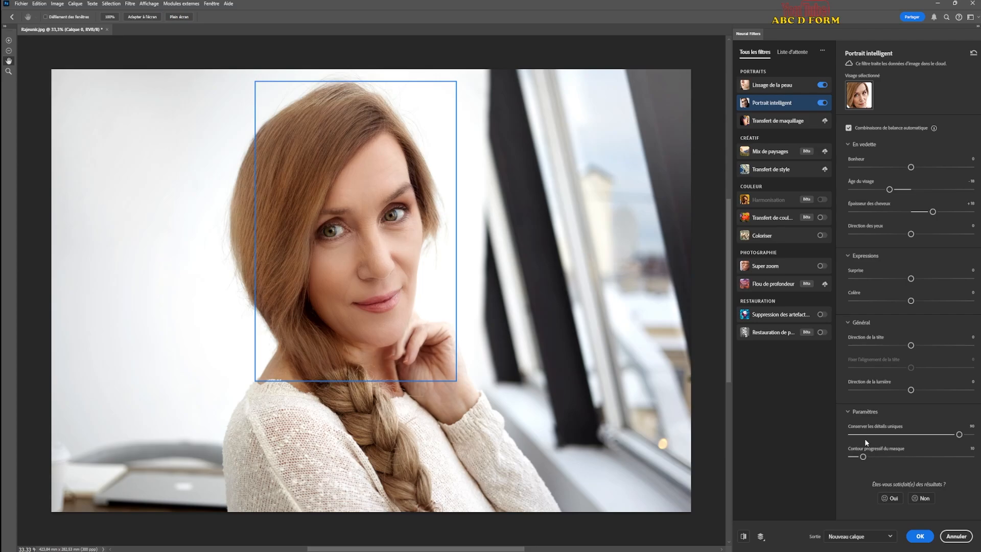
click(848, 413)
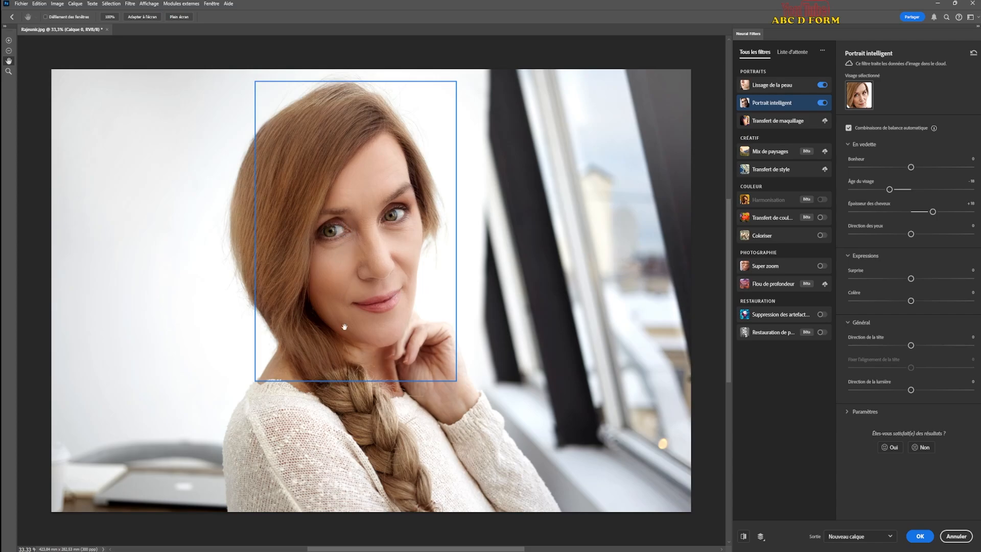
- Set the Neural Filters output to a smart filter (Filtre dynamique) and apply the adjustments
click(890, 536)
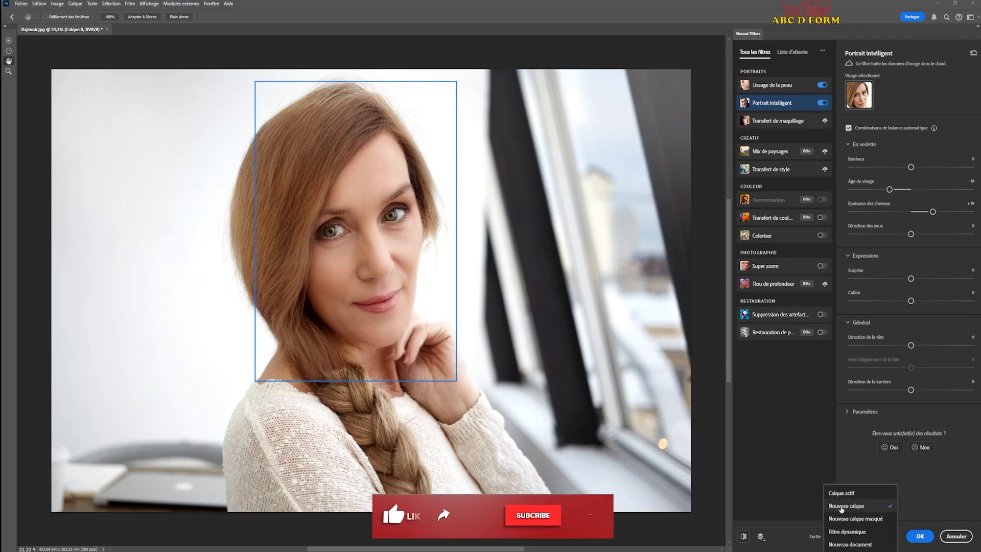
click(849, 534)
click(920, 535)
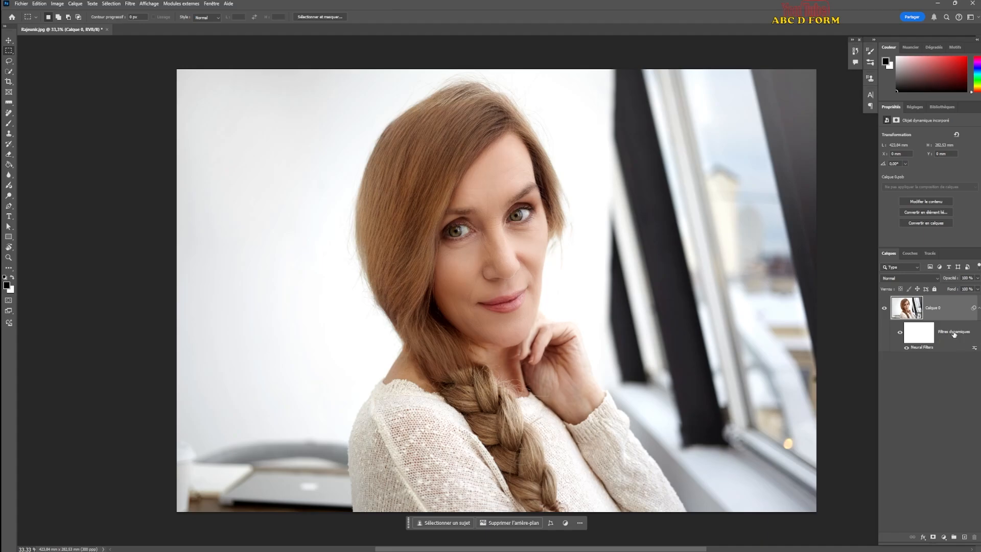
- Reopen the Neural Filters smart filter on the layer, compare its result with the original, and confirm it again
double_click(916, 349)
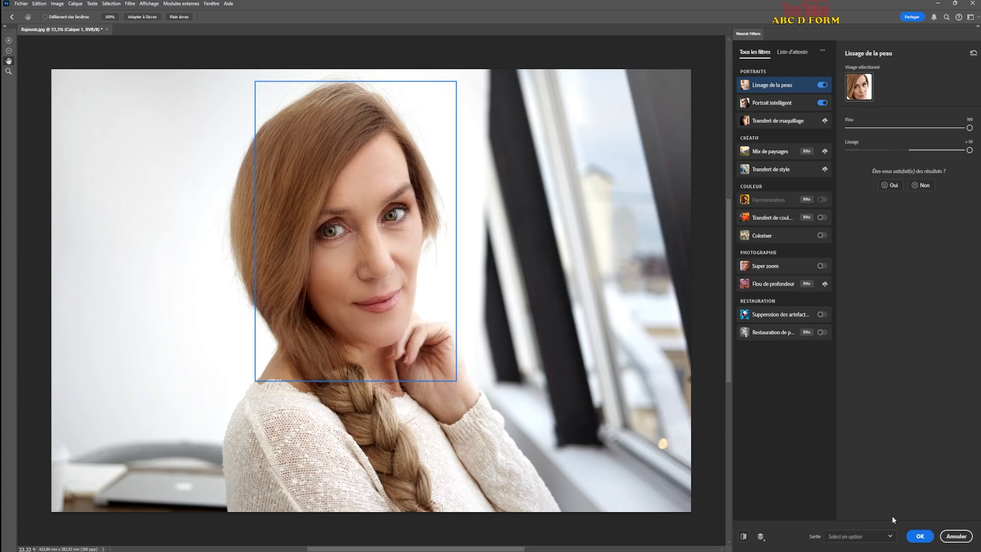
click(743, 536)
click(743, 538)
click(891, 540)
click(858, 534)
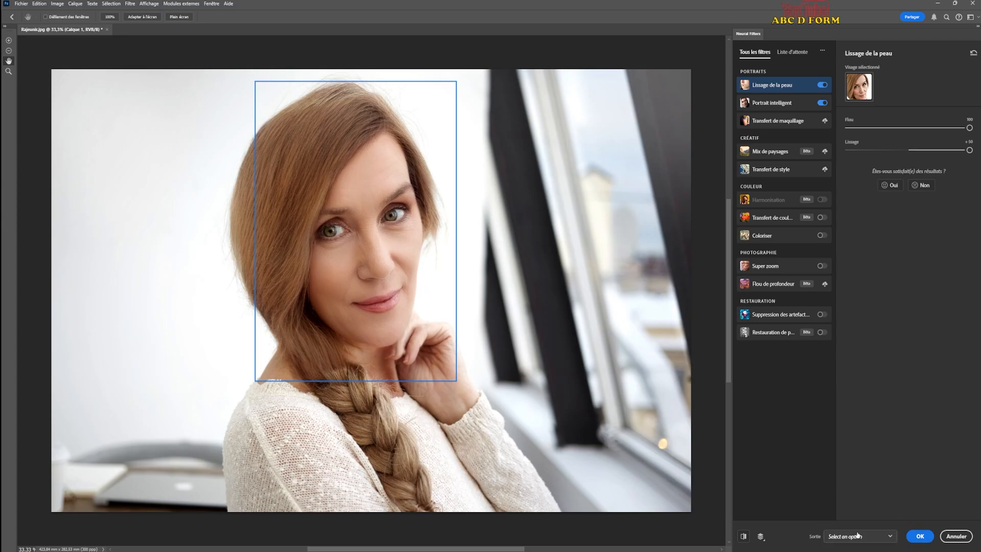
click(920, 537)
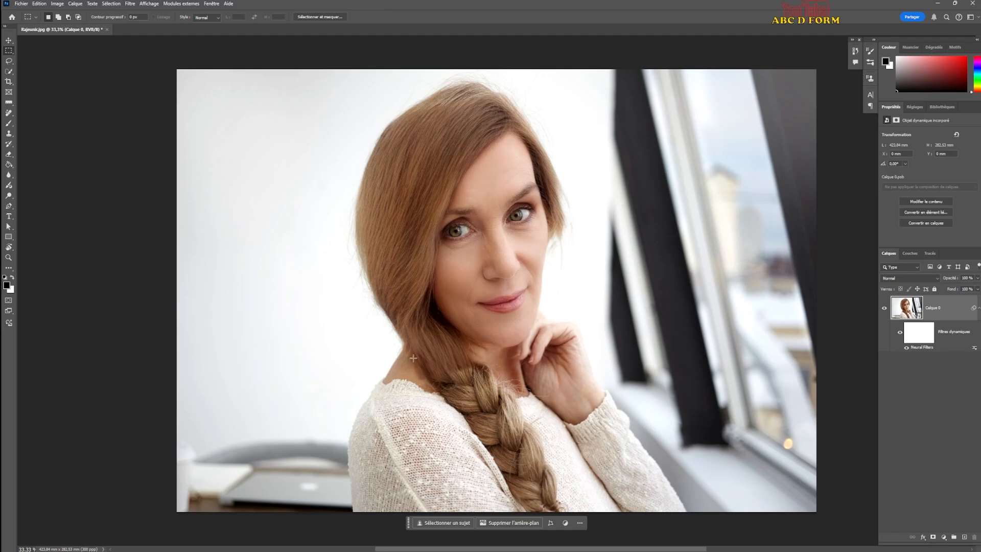
- Select a rectangular area around the braid, neck and hand, and run Generative Fill with an empty prompt
drag(411, 351, 424, 385)
drag(583, 484, 610, 514)
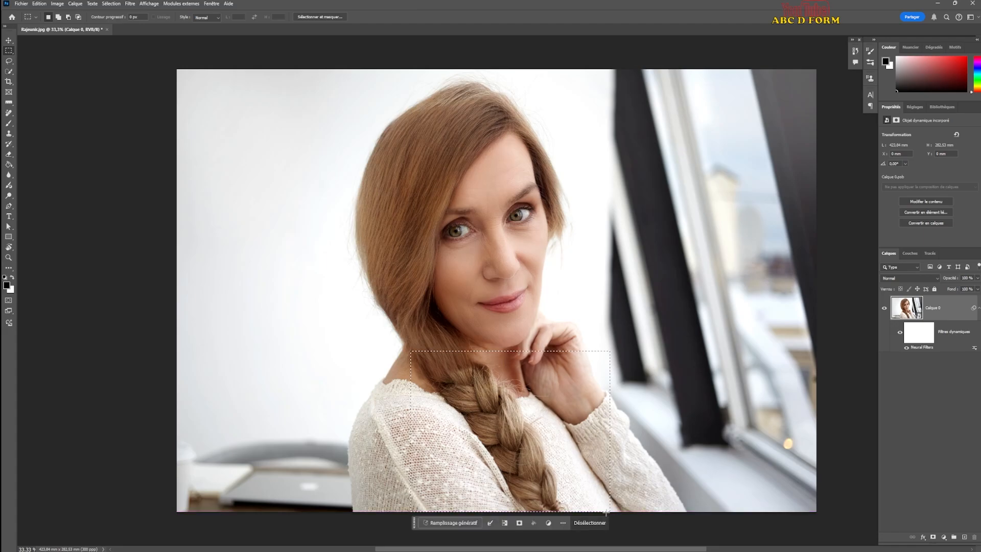
click(460, 522)
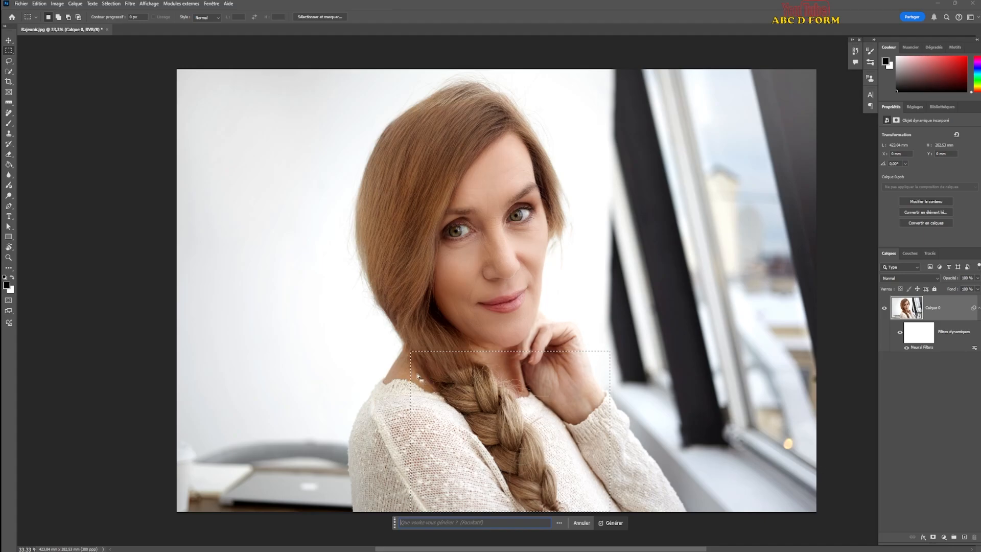
click(614, 523)
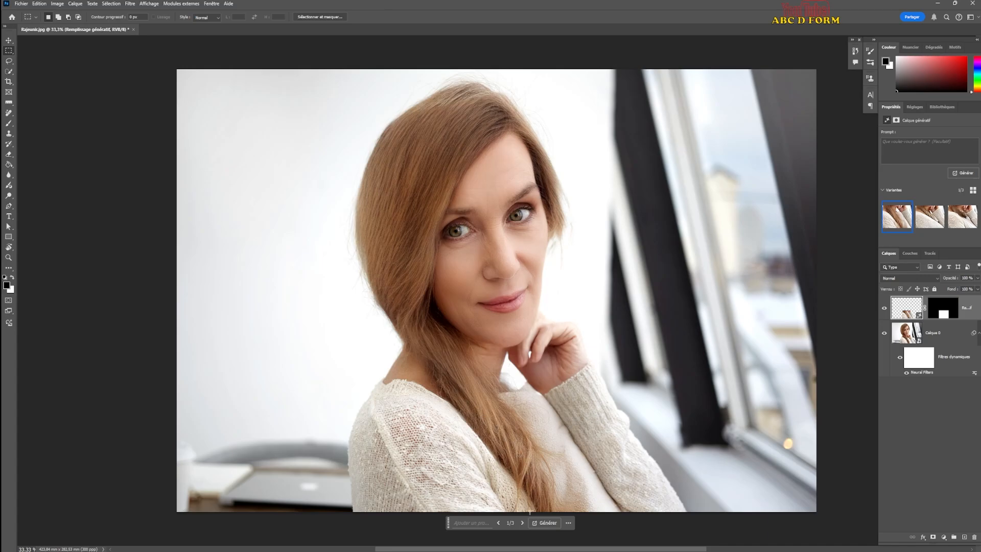
- Preview the second and third generated variations of the braid area, and return to the first variation
click(929, 218)
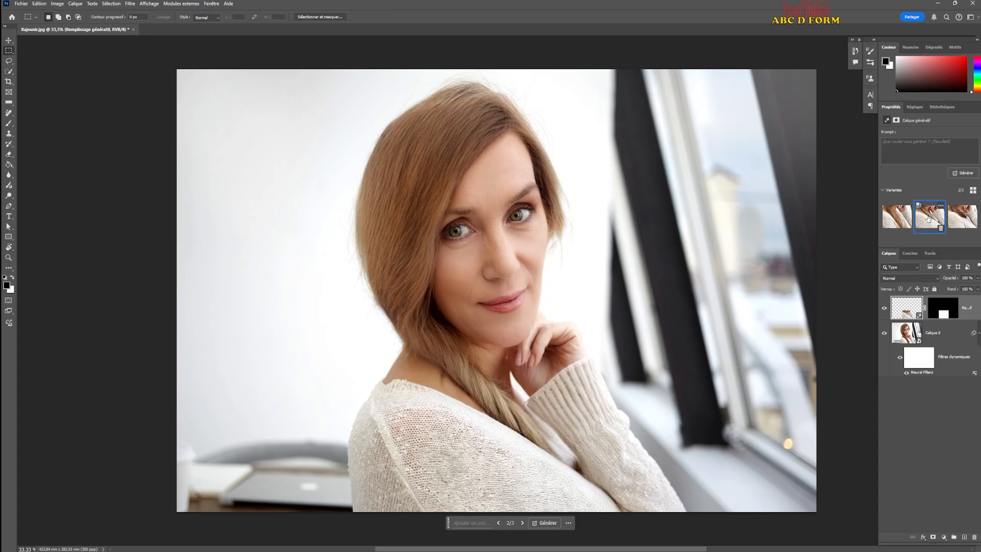
click(959, 221)
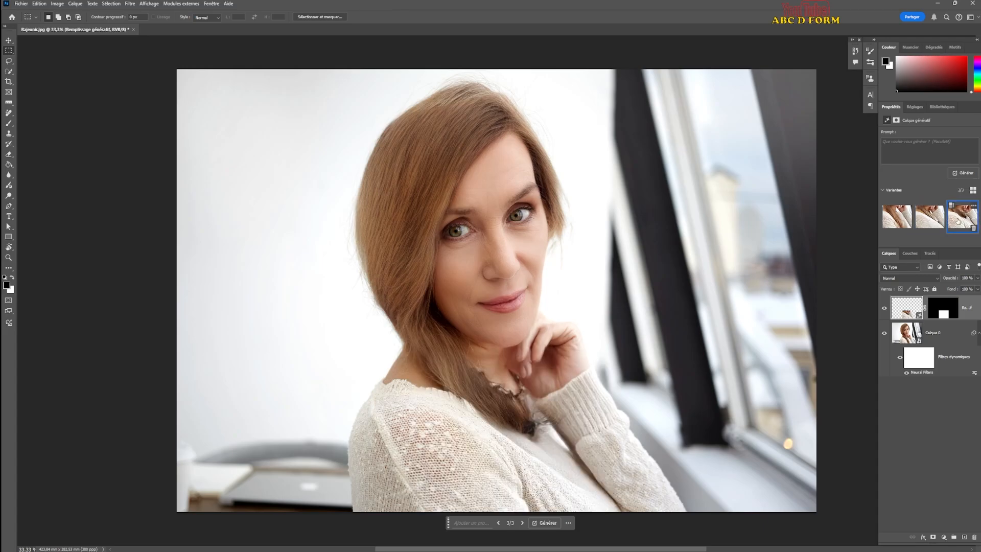
click(897, 215)
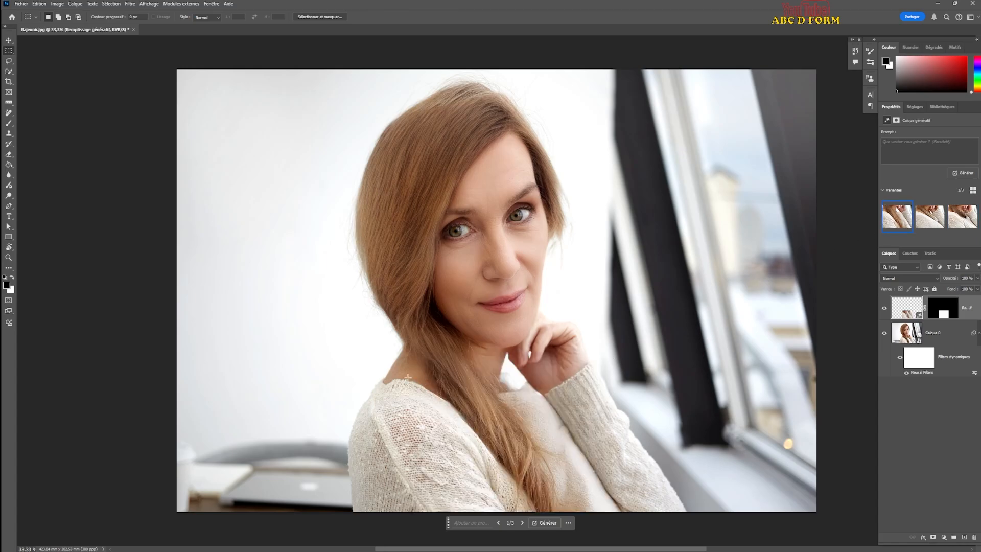